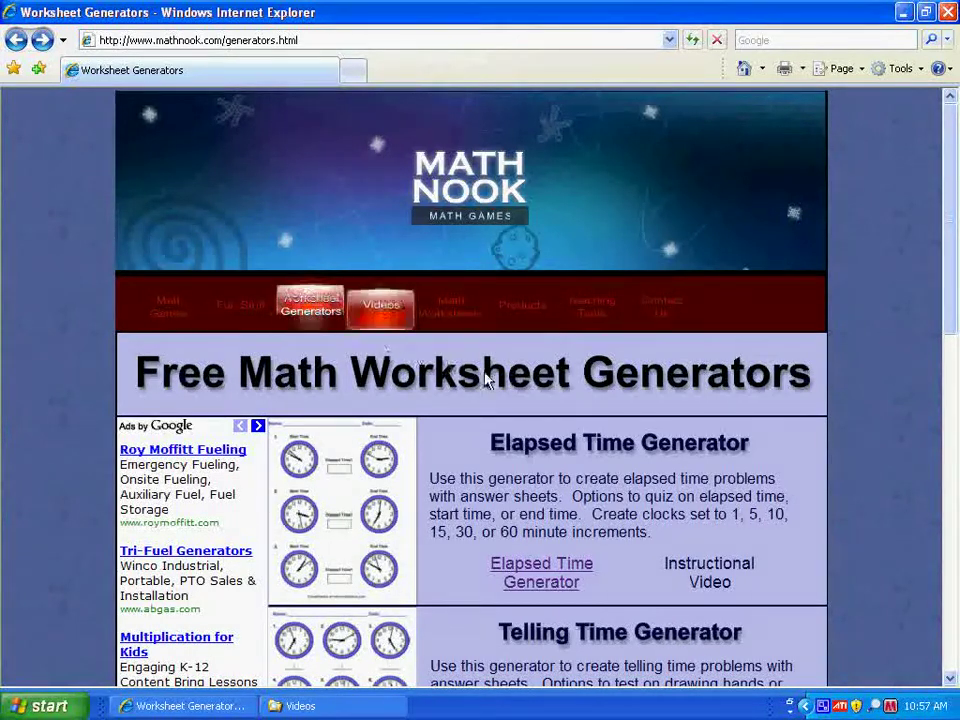
Scroll the Worksheet Generators list and open the Add, Sub, Mult, Div Generator.
scroll(503, 383, down, 1)
scroll(503, 384, down, 2)
scroll(505, 388, down, 2)
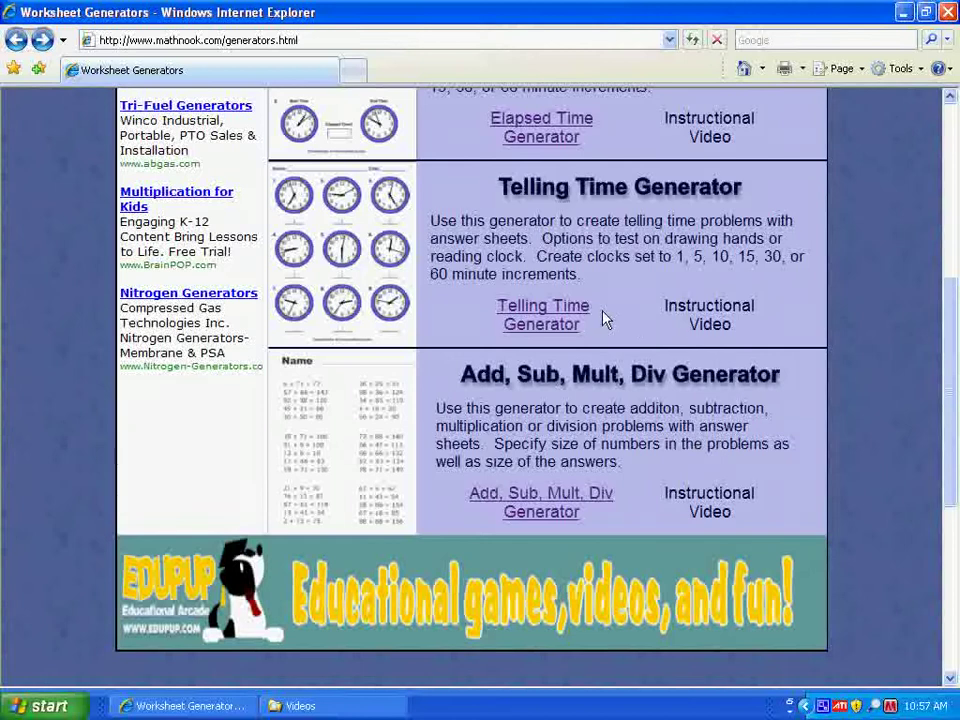
click(355, 436)
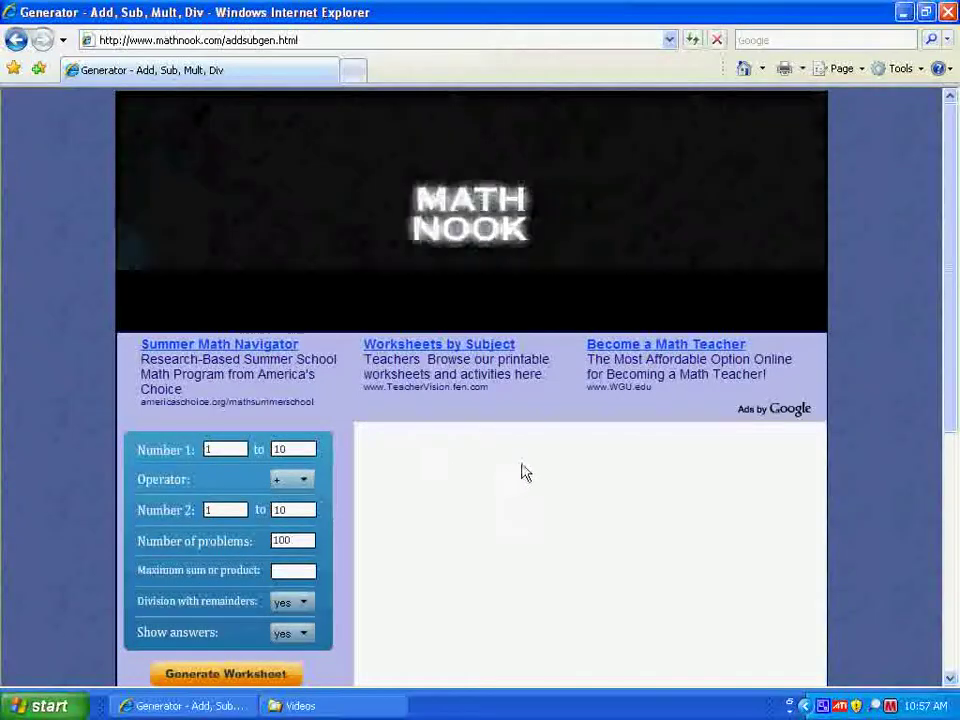
scroll(521, 470, down, 3)
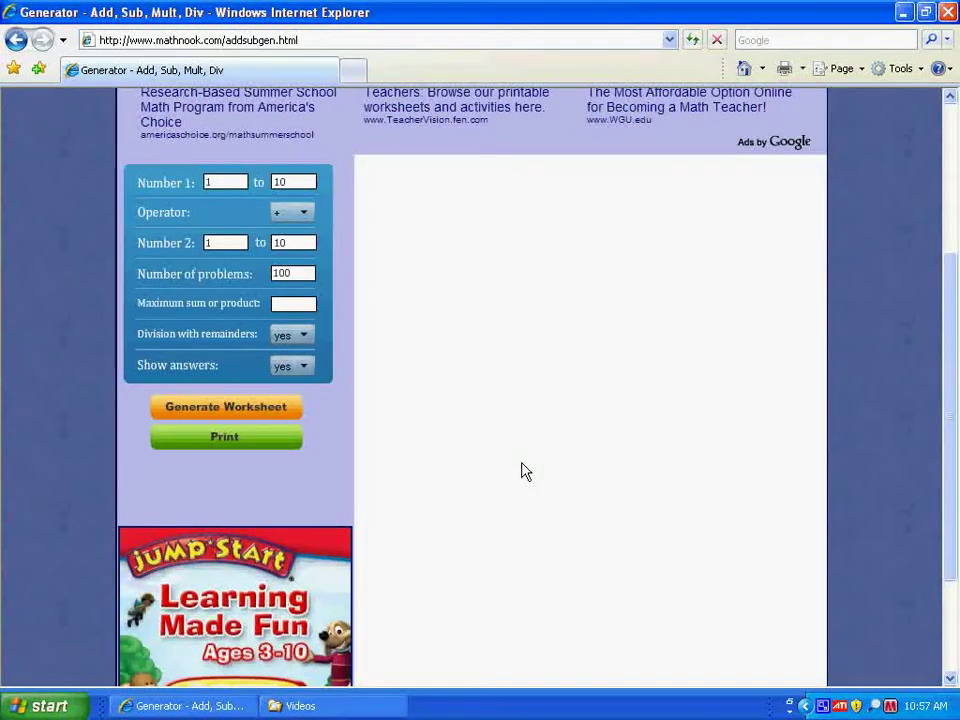
scroll(521, 470, down, 3)
scroll(521, 470, up, 5)
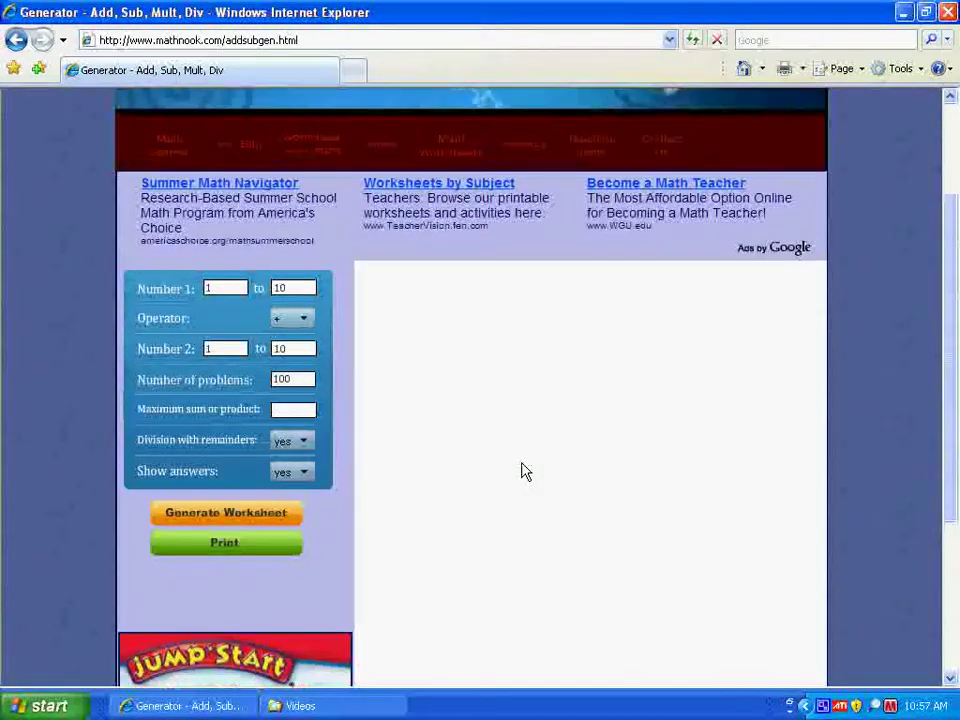
scroll(525, 470, down, 3)
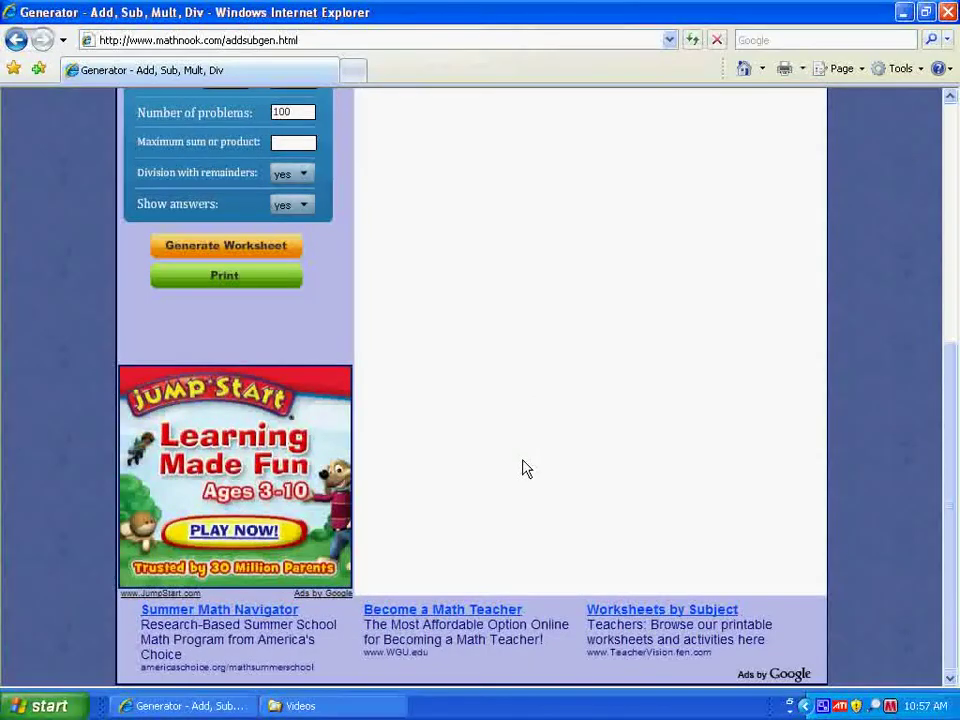
scroll(525, 470, up, 3)
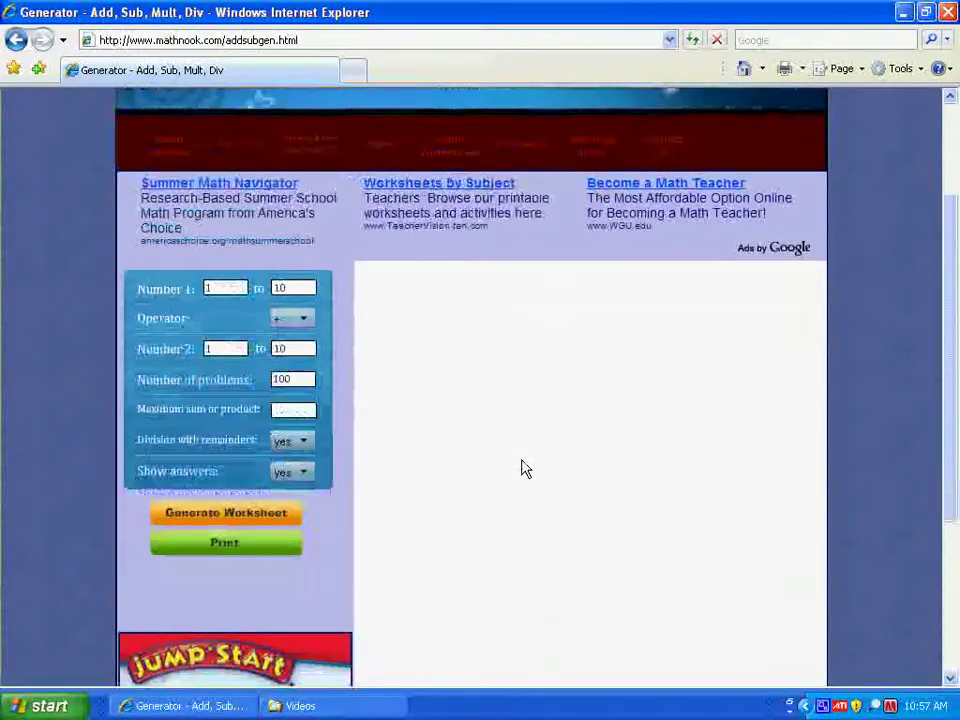
scroll(521, 468, down, 2)
scroll(521, 468, down, 1)
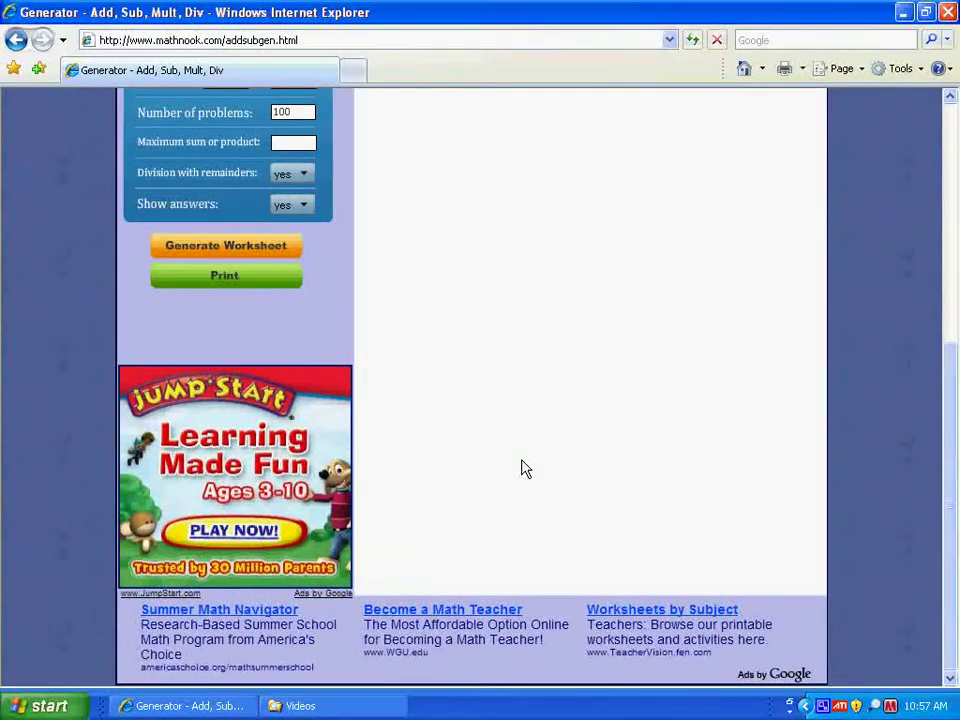
scroll(521, 468, up, 2)
scroll(521, 468, up, 1)
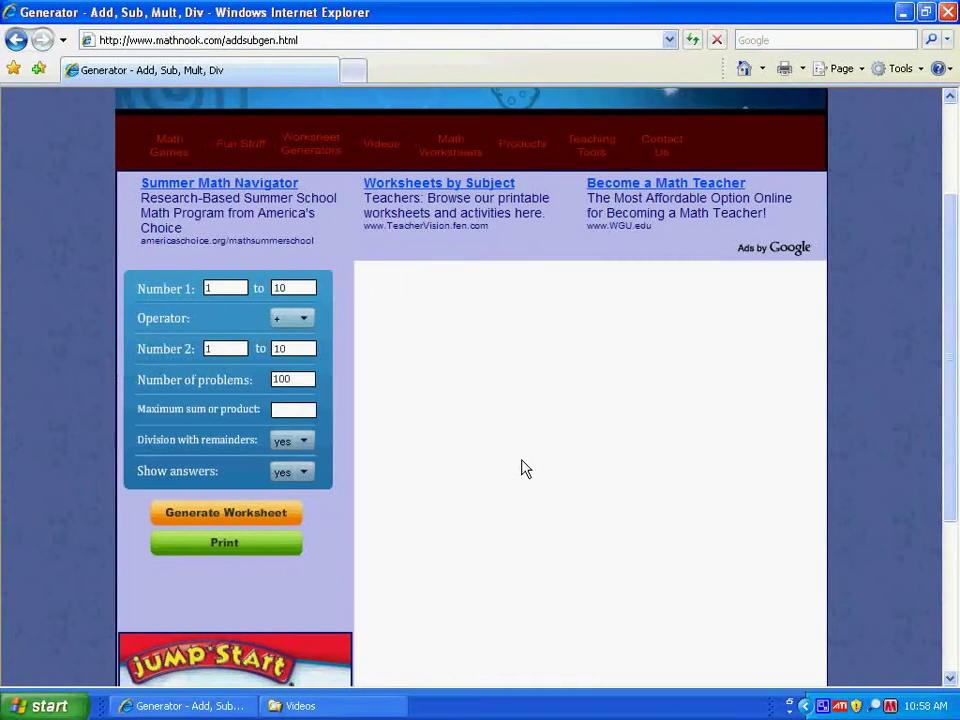
scroll(521, 468, down, 3)
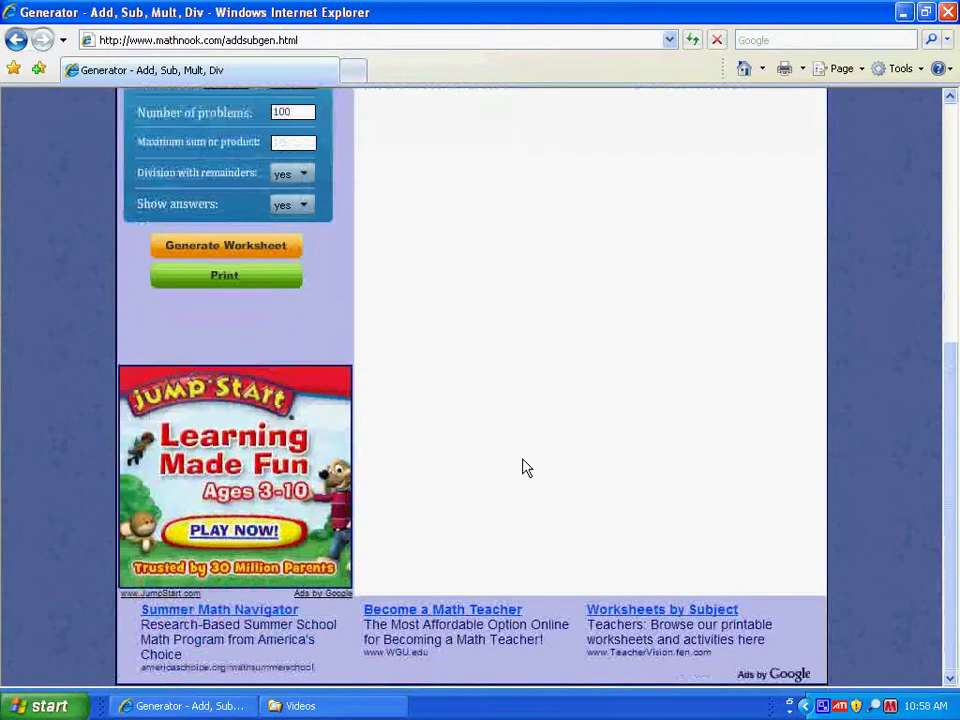
scroll(521, 468, up, 2)
scroll(521, 468, up, 1)
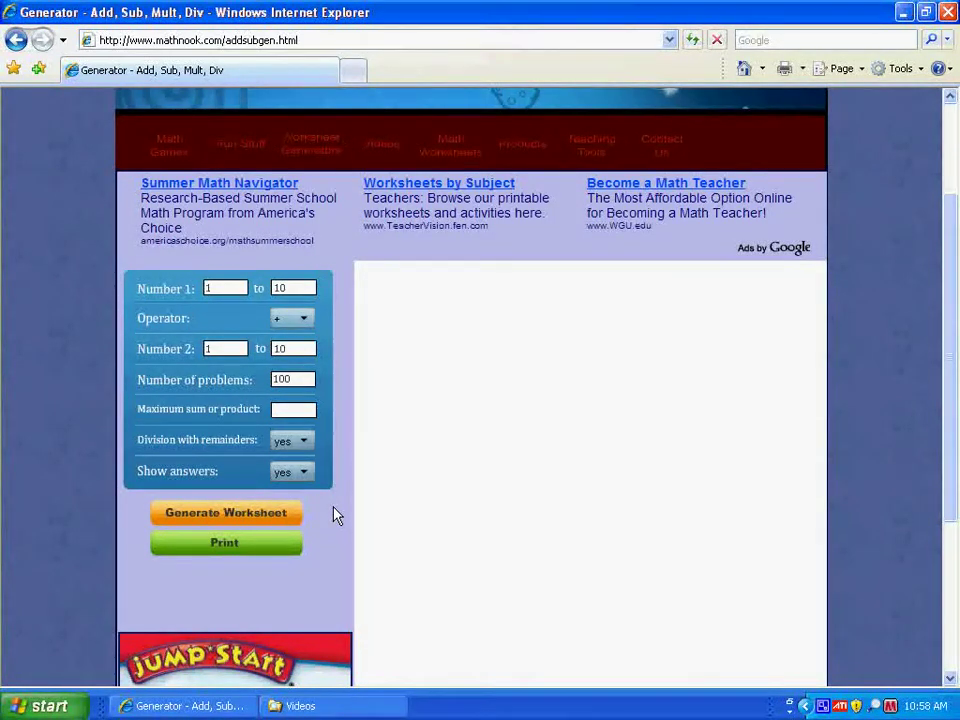
Generate an addition worksheet with answers from the default settings, then cancel printing.
click(268, 518)
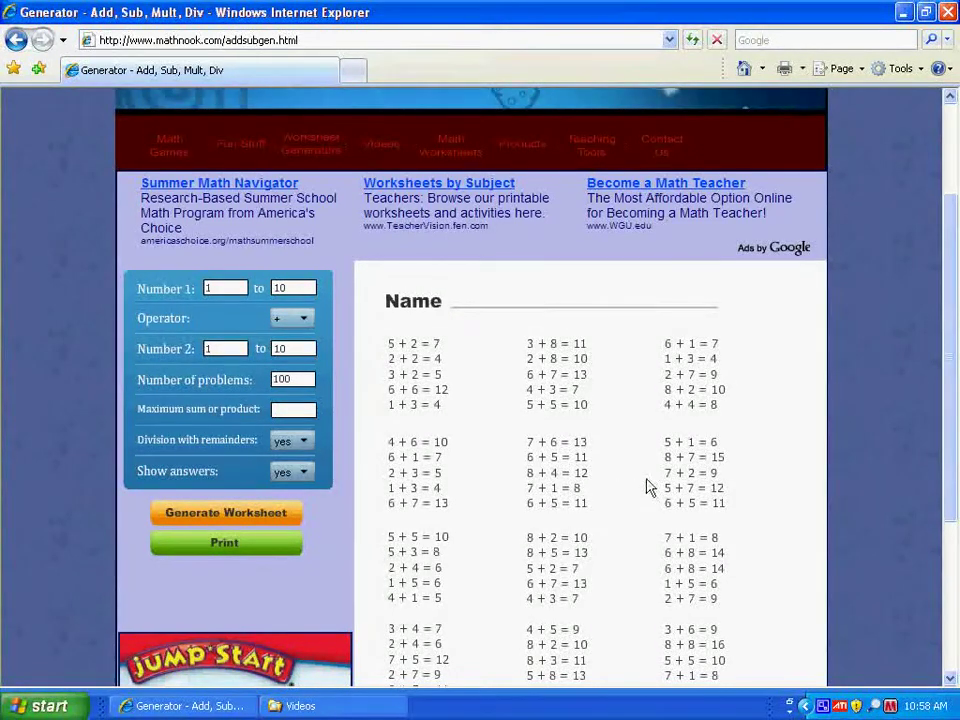
click(276, 549)
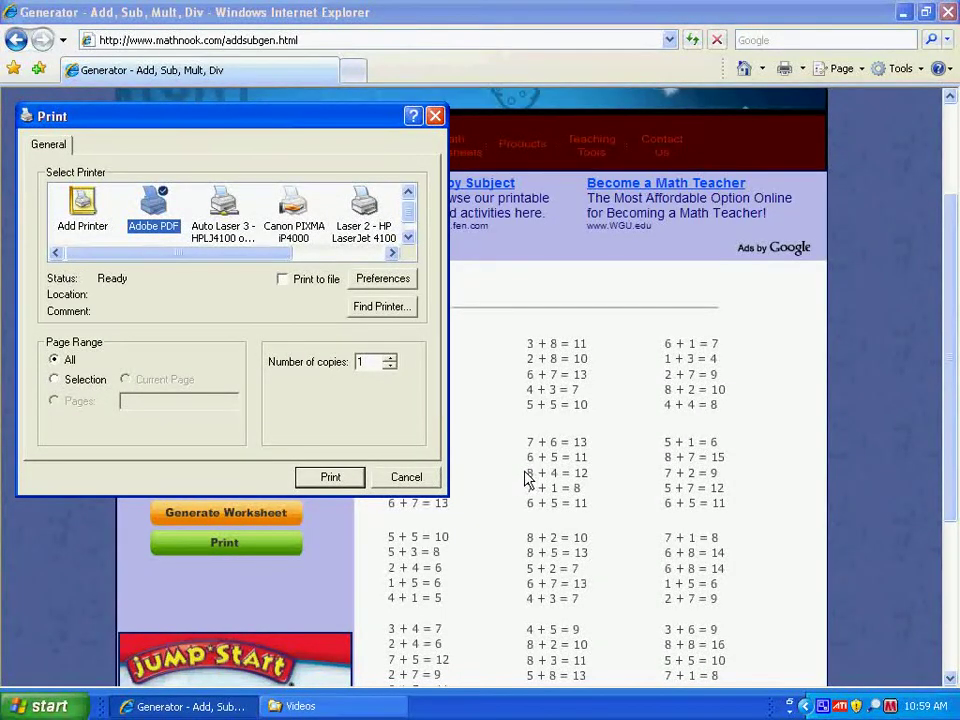
click(406, 477)
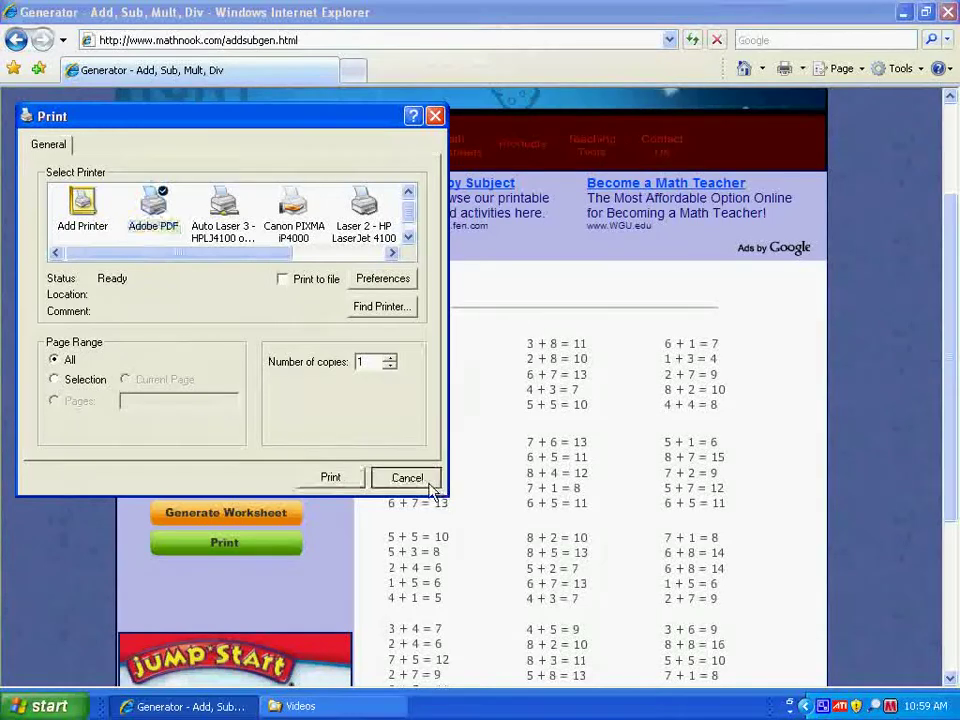
scroll(557, 435, down, 3)
scroll(557, 432, down, 2)
scroll(557, 432, up, 5)
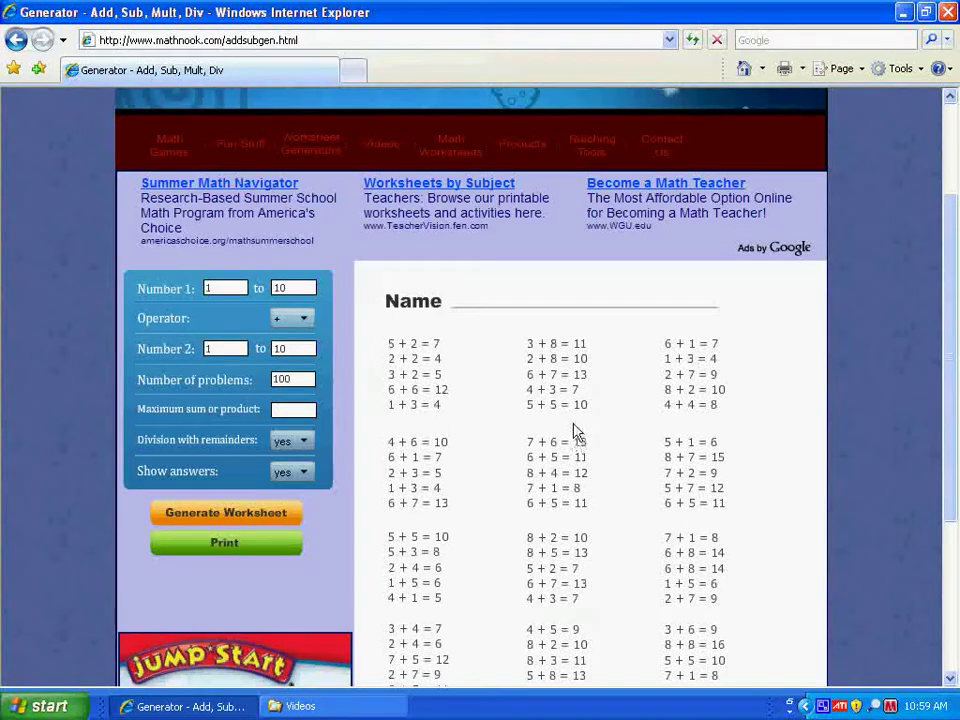
scroll(575, 437, down, 2)
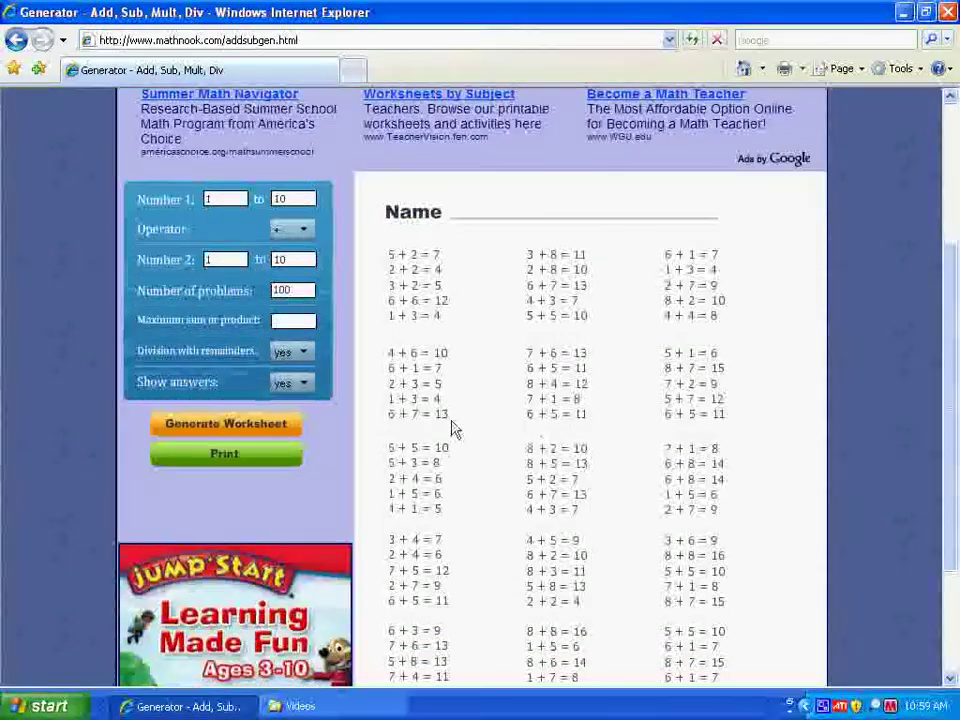
scroll(506, 350, down, 4)
scroll(506, 350, up, 2)
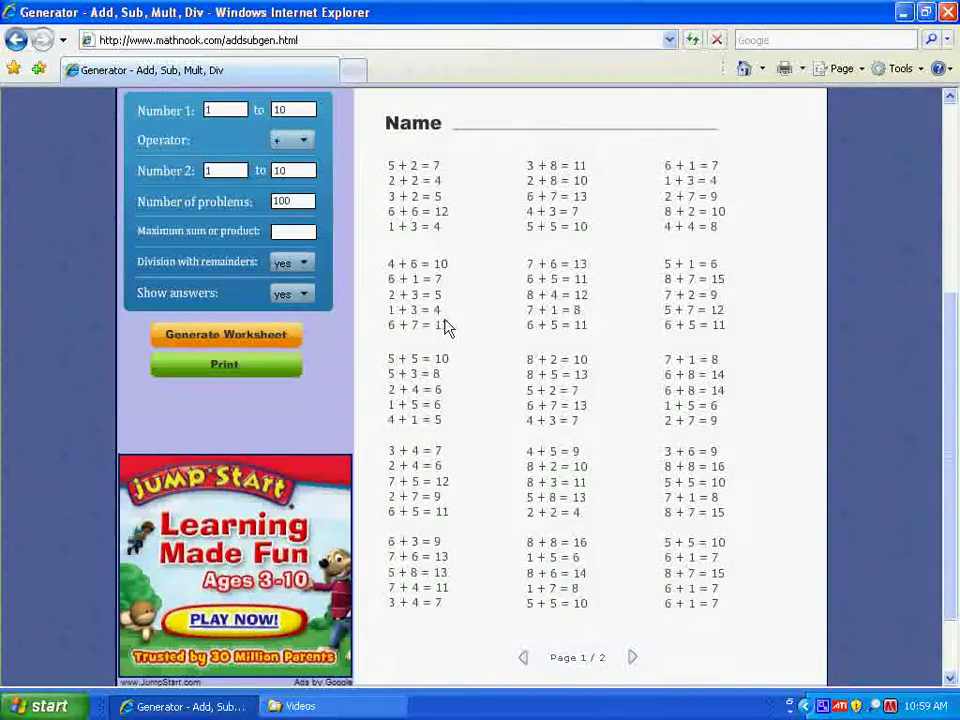
scroll(447, 325, up, 2)
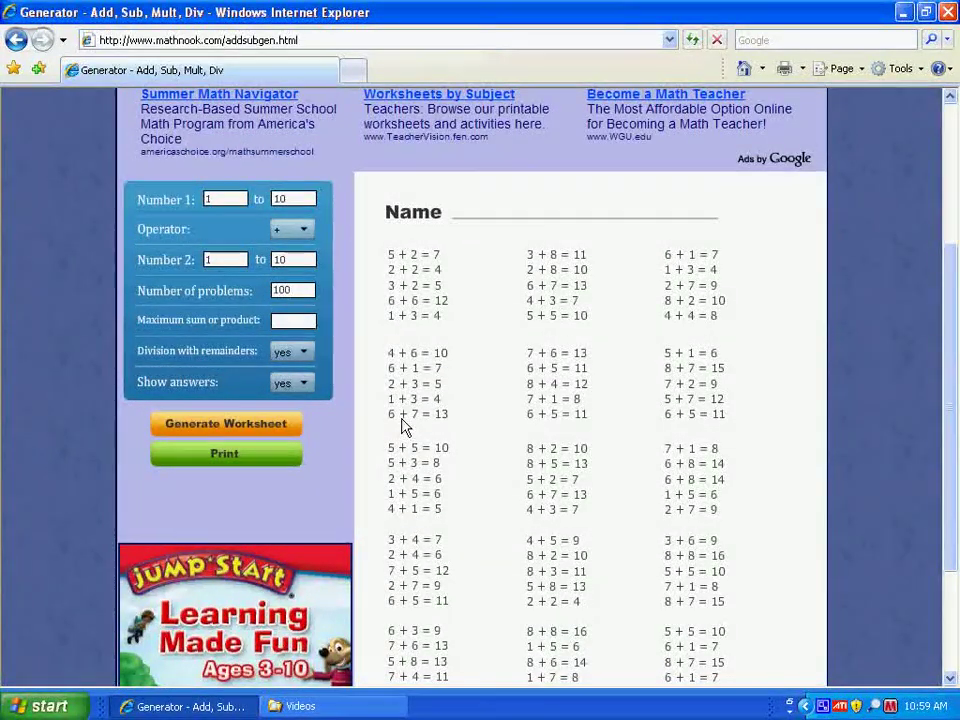
click(304, 384)
click(302, 424)
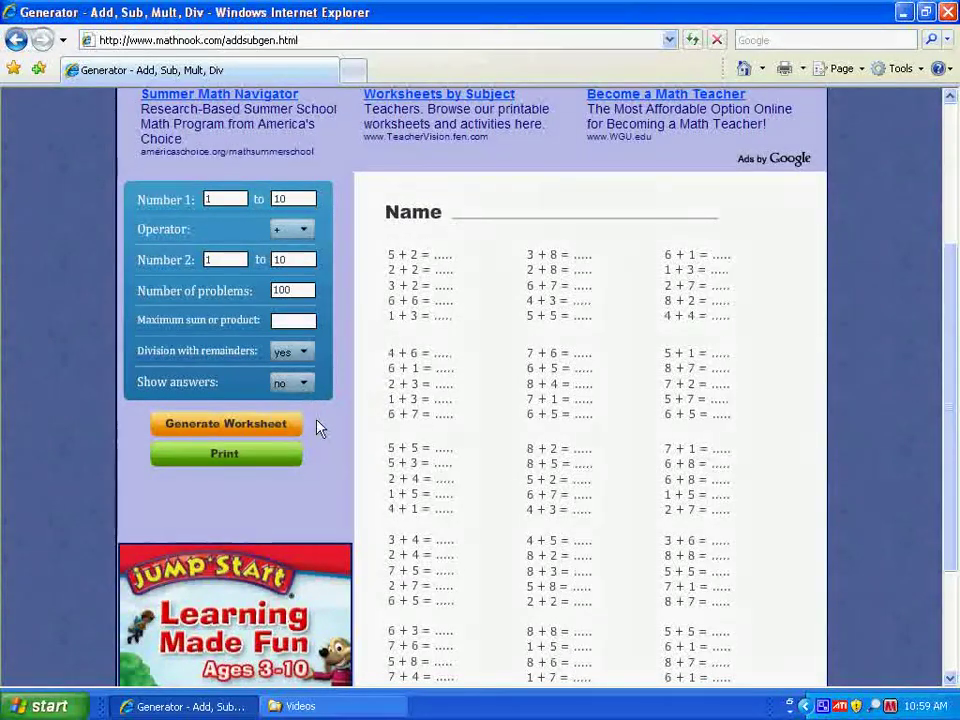
click(304, 384)
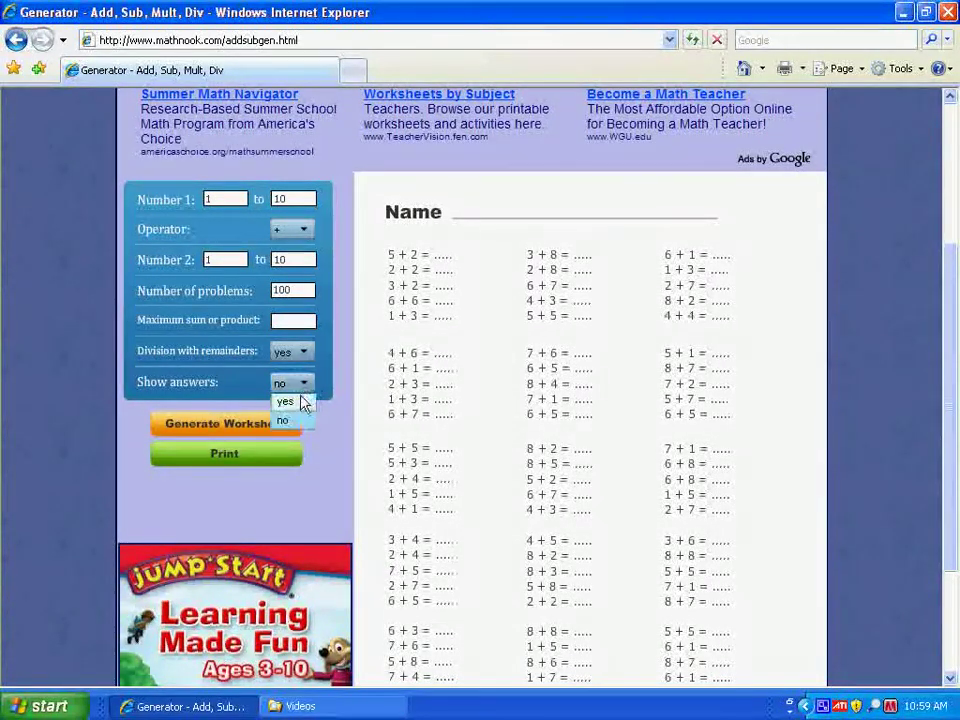
click(304, 384)
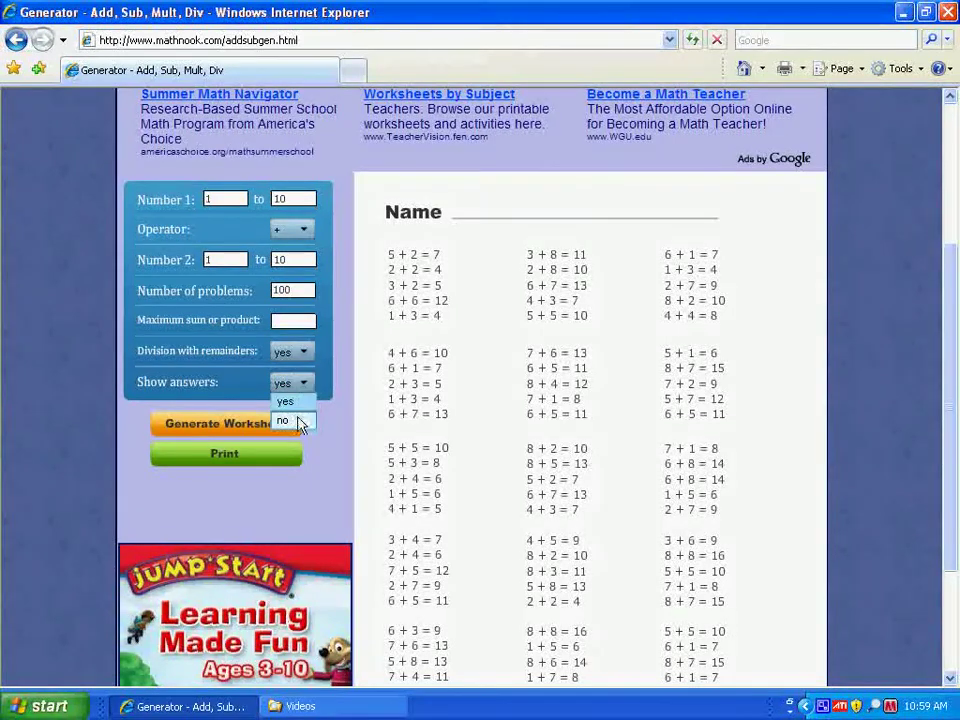
click(292, 420)
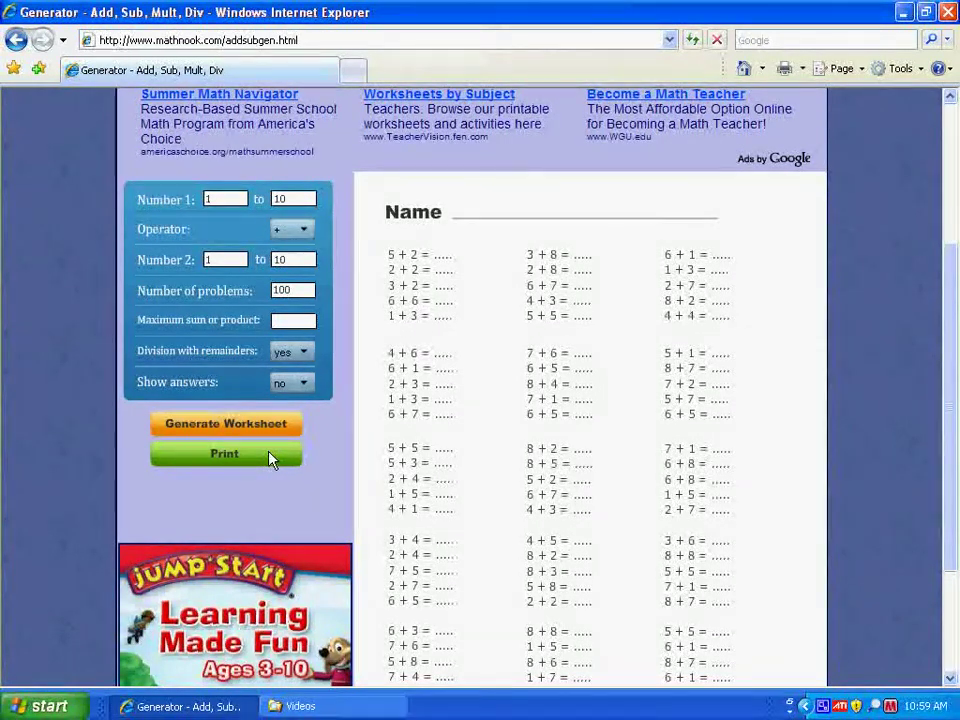
click(303, 383)
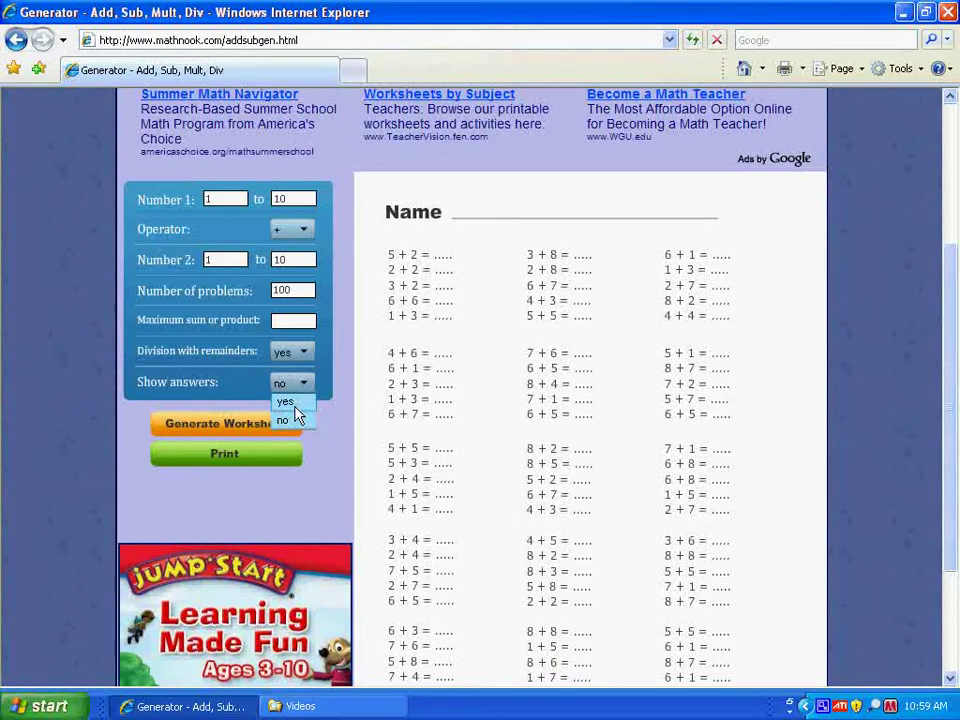
click(292, 402)
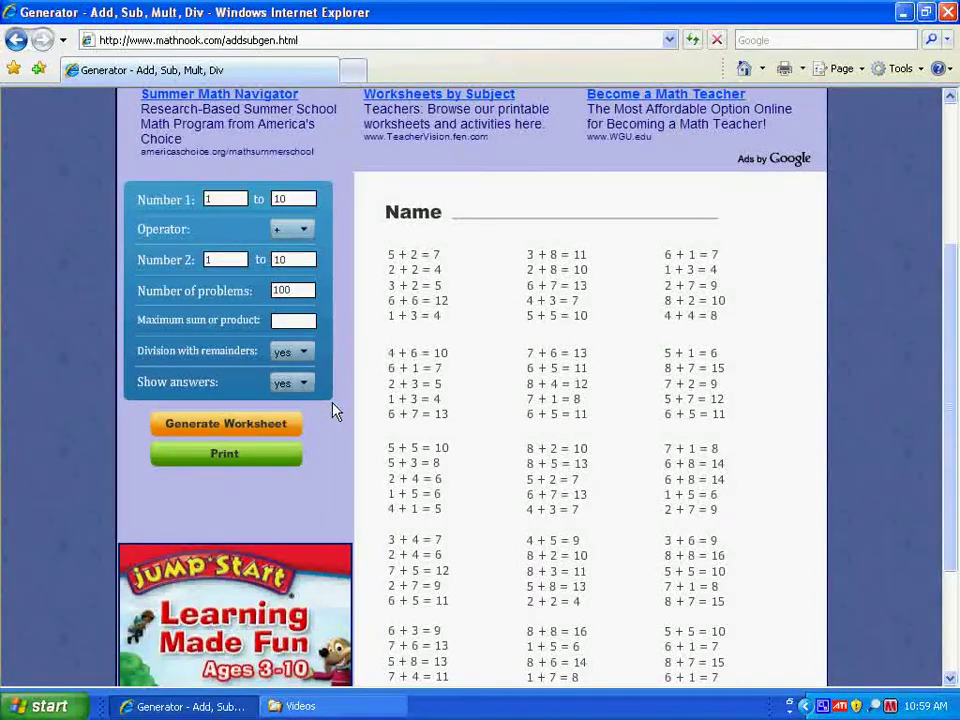
scroll(338, 358, up, 2)
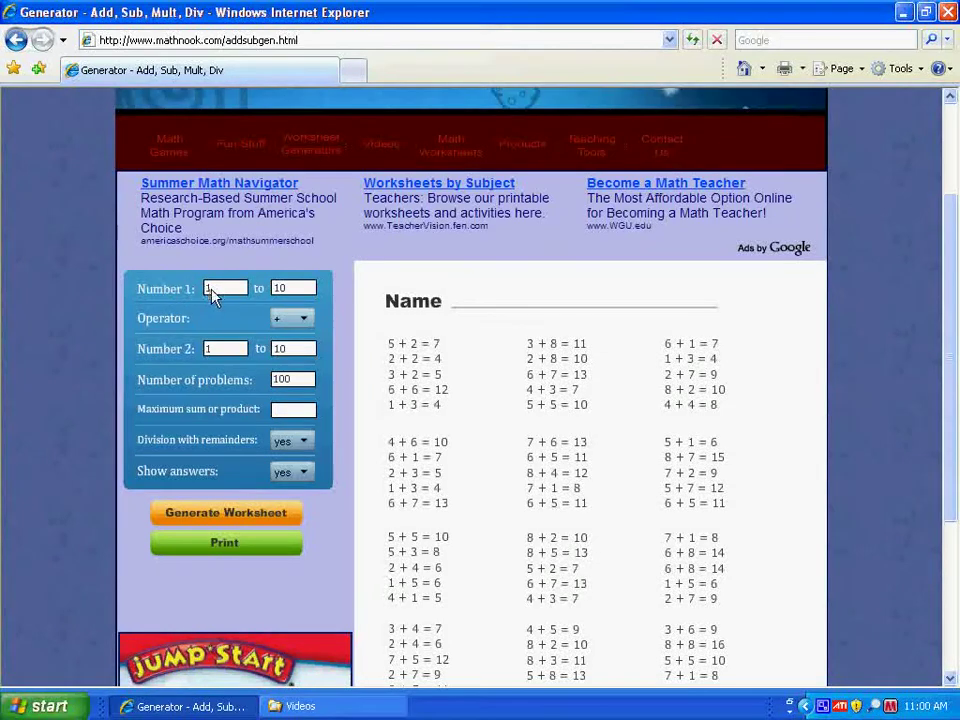
Set the upper limits of Number 1 and Number 2 to 20.
click(279, 290)
double_click(280, 288)
text(20)
click(278, 352)
double_click(278, 352)
text(20)
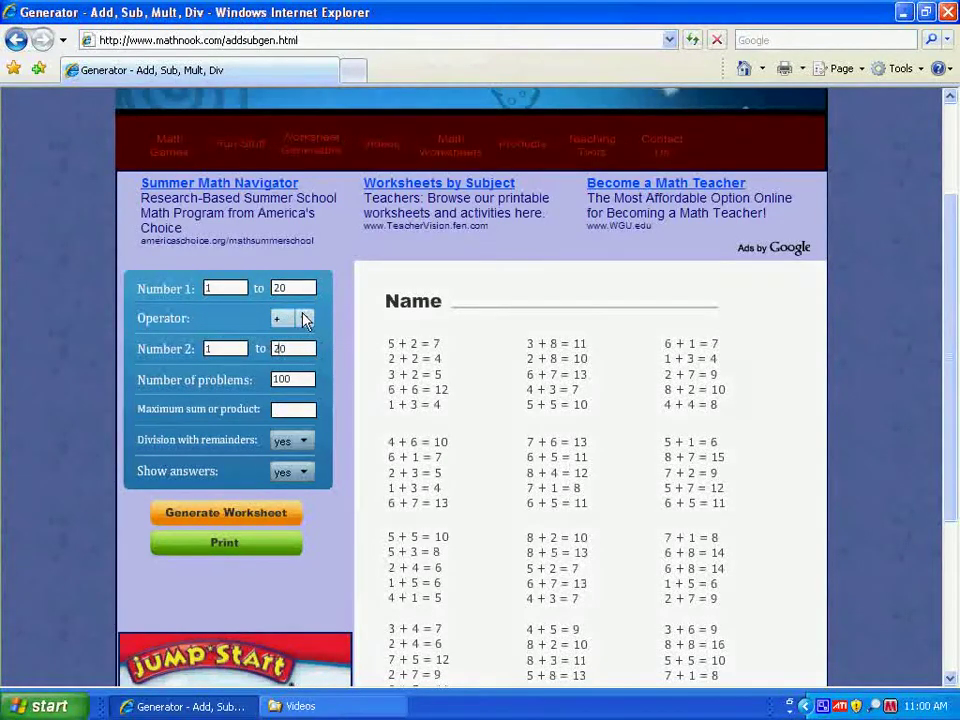
Switch the operator to subtraction '-' and generate the new worksheet.
click(305, 320)
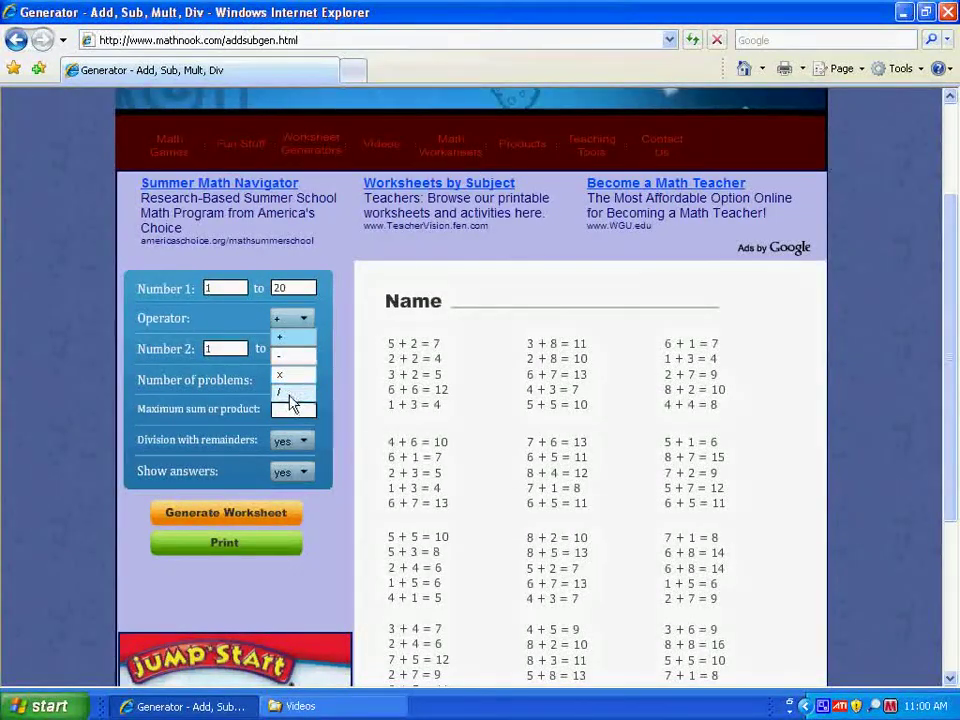
click(290, 358)
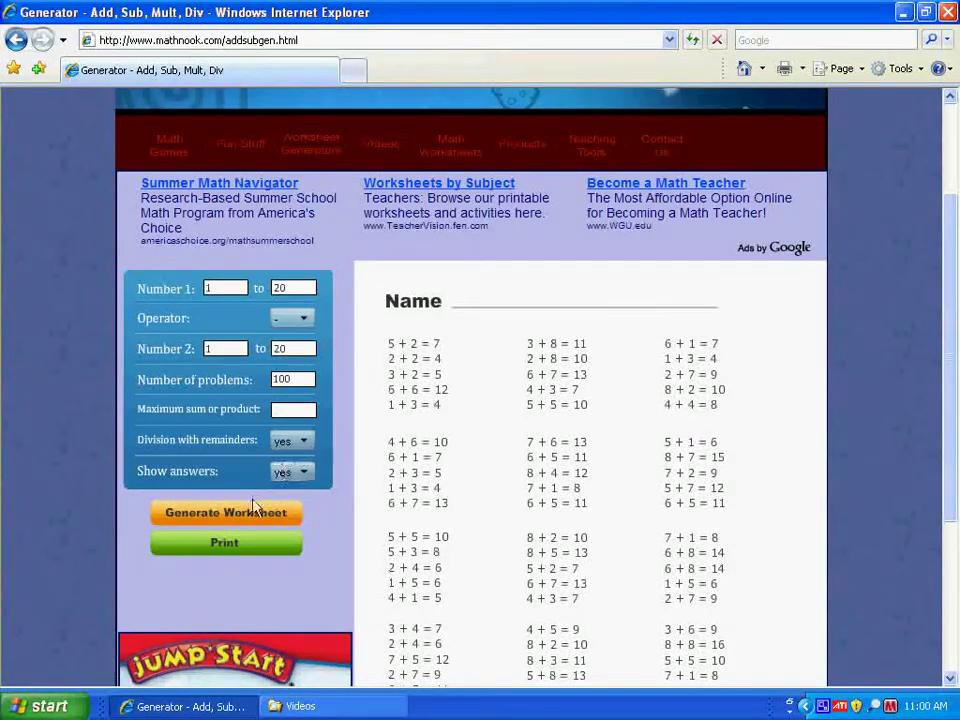
click(253, 520)
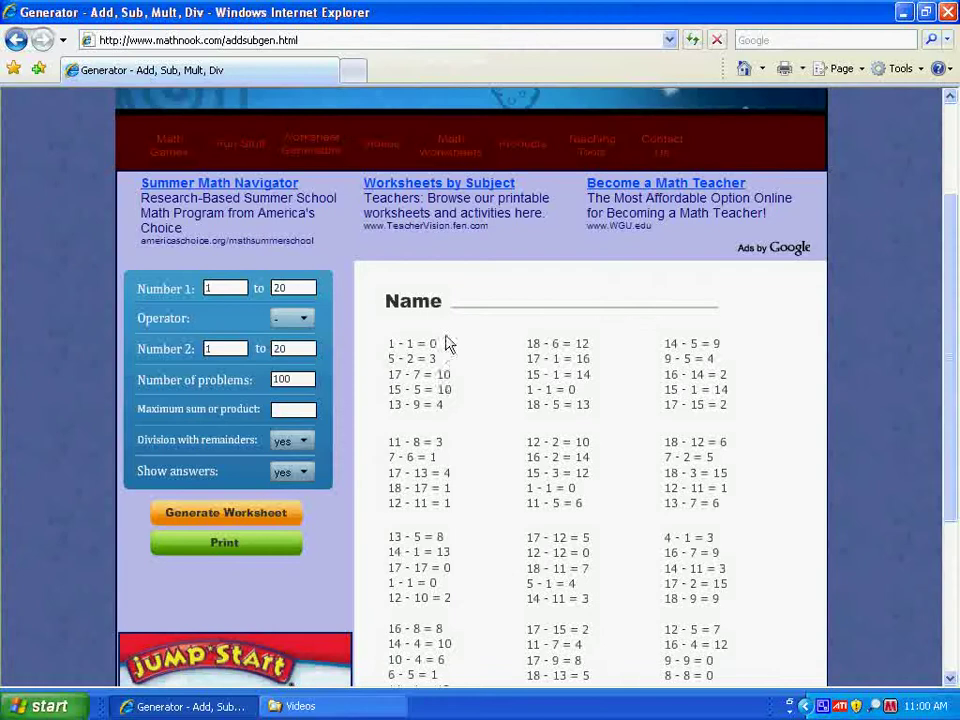
Change the number of problems to 30, leaving Division with remainders set to yes.
click(275, 381)
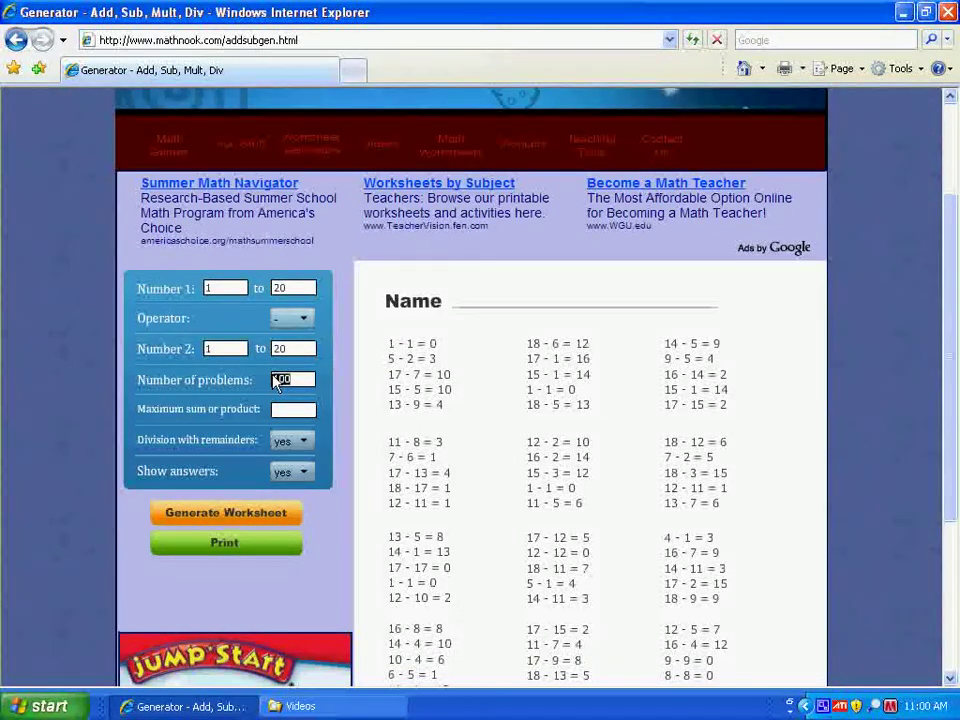
key(BackSpace)
text(20)
click(306, 444)
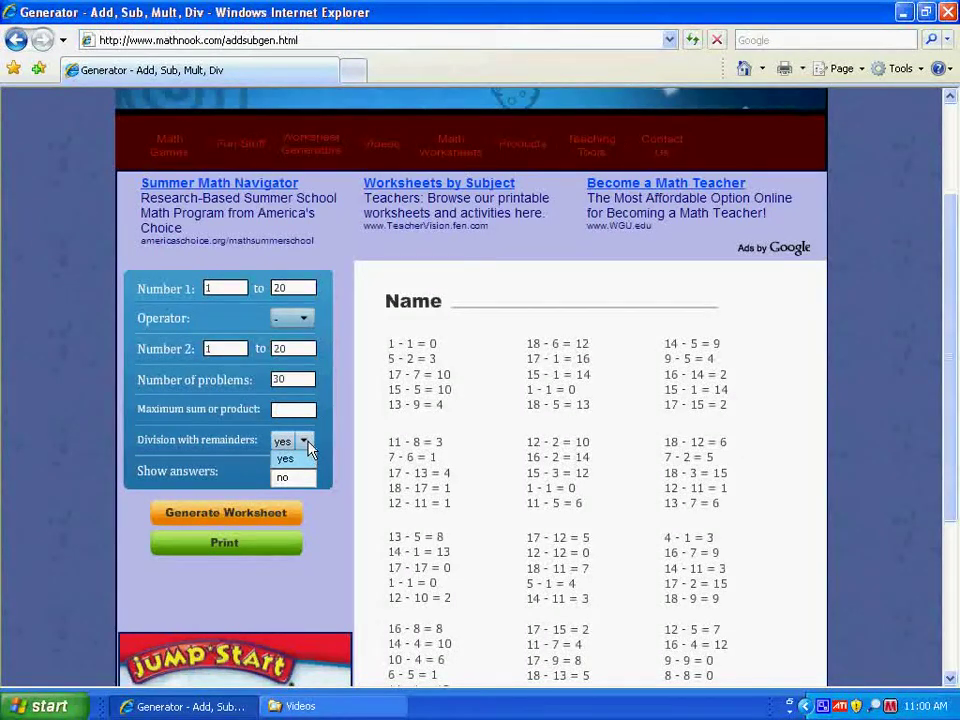
click(307, 443)
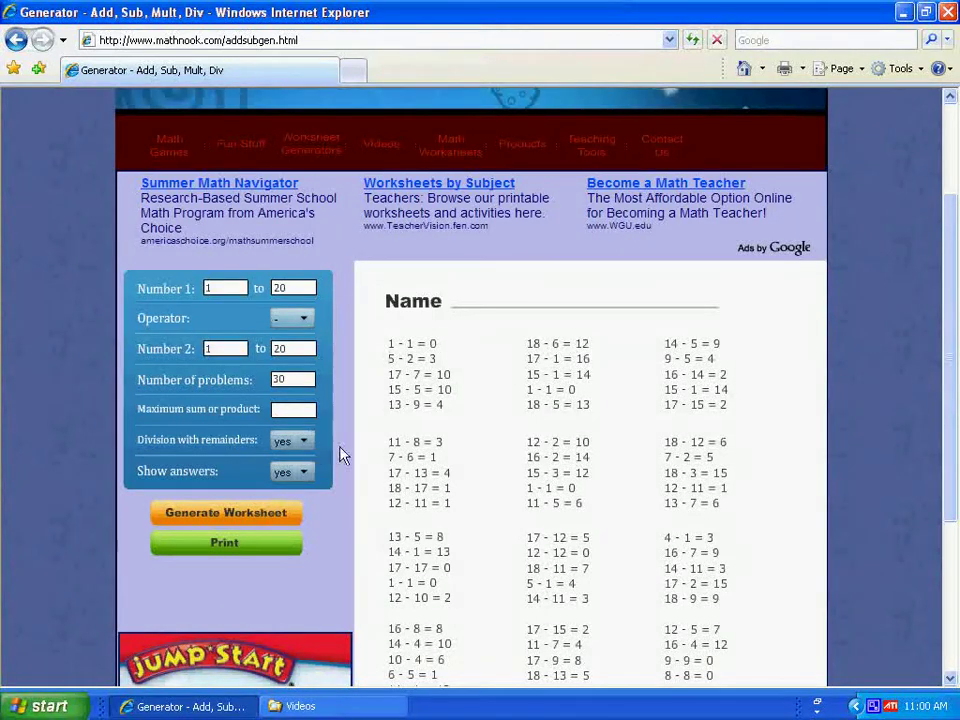
scroll(339, 454, down, 3)
scroll(407, 440, up, 2)
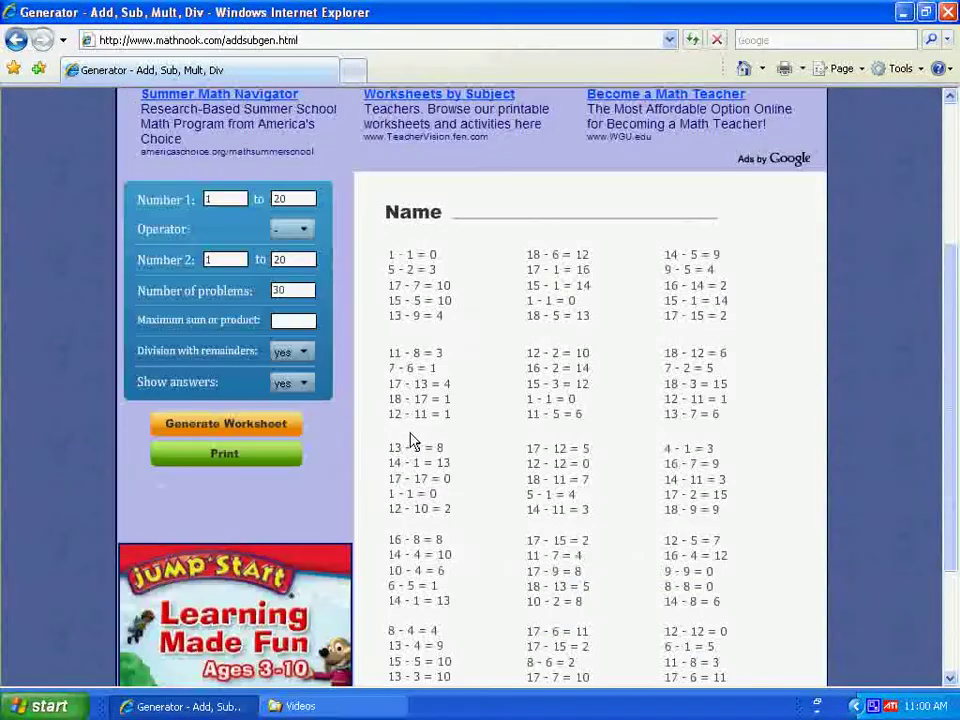